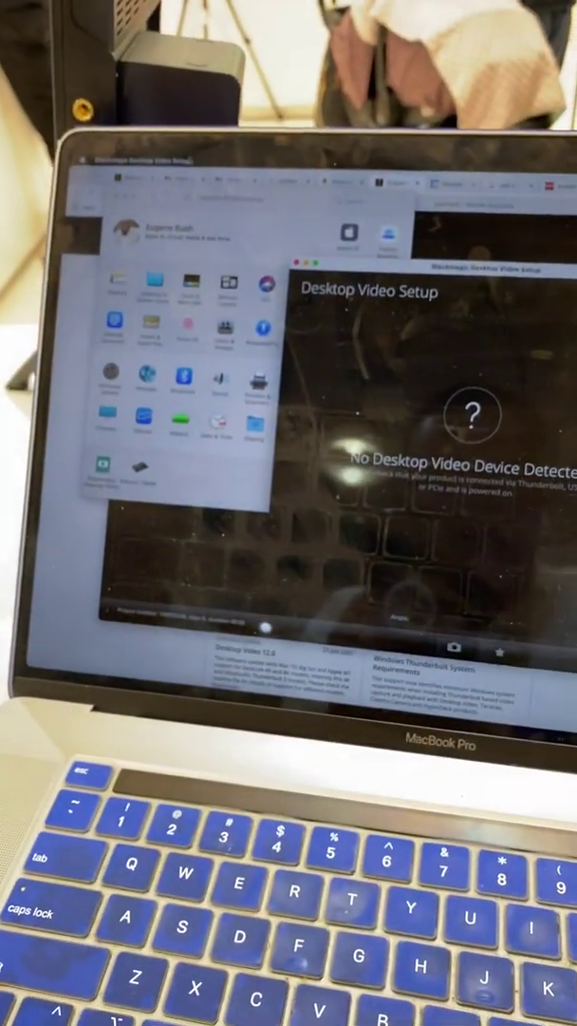
Quit Desktop Video Setup and show the Applications folder in Finder
{"action": "left_click", "coordinate": [142, 173]}
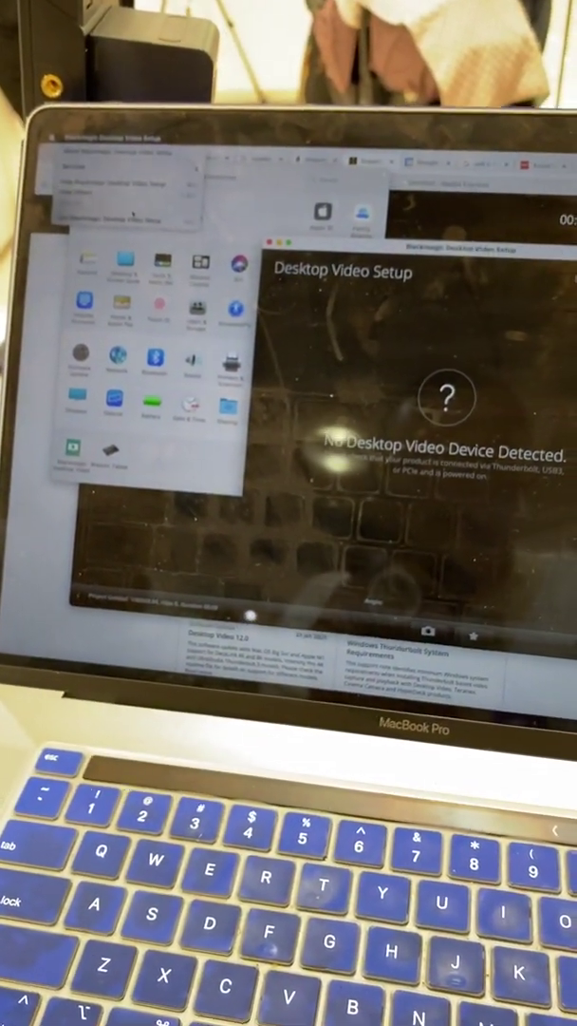
{"action": "left_click", "coordinate": [143, 216]}
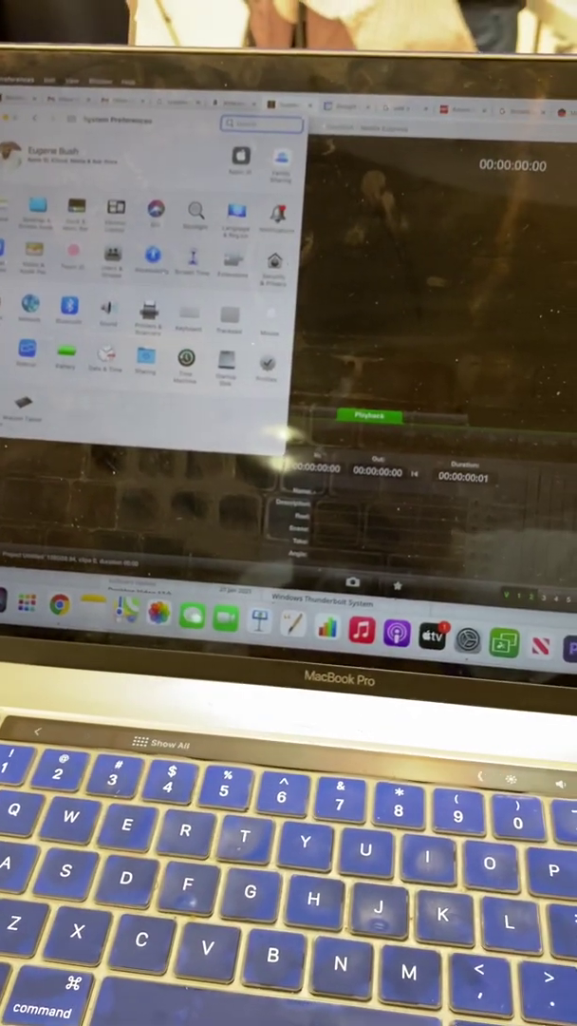
{"action": "left_click", "coordinate": [15, 589]}
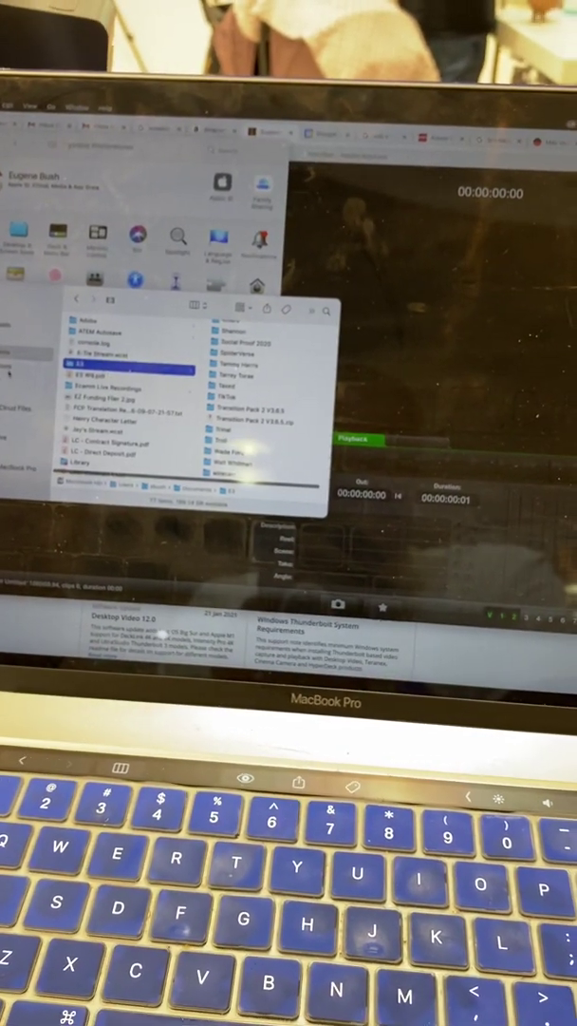
{"action": "key", "text": "super+shift+a"}
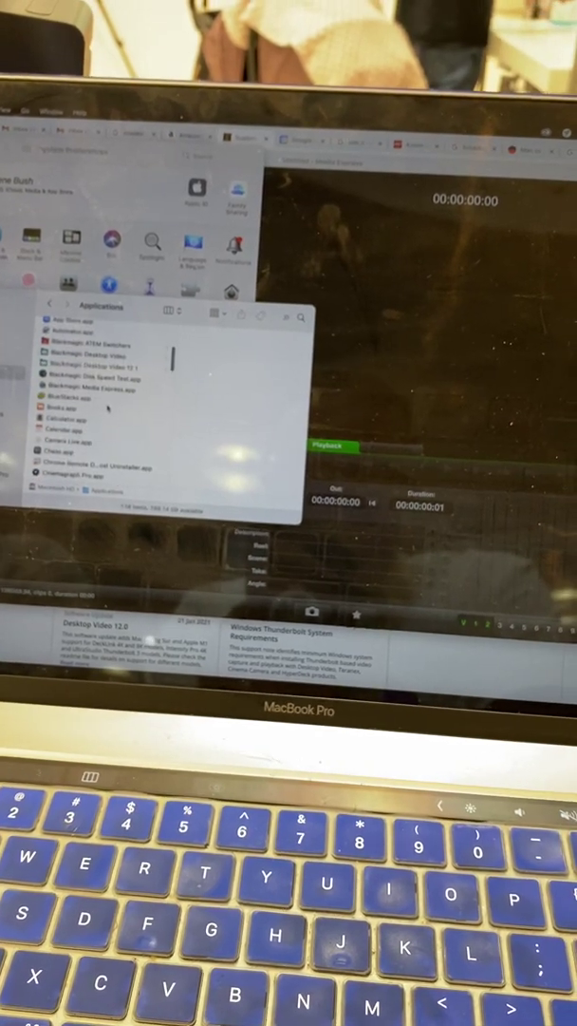
Relaunch Desktop Video Setup from the Blackmagic Desktop Video 12.1 folder, then quit it
{"action": "left_click", "coordinate": [90, 366]}
{"action": "left_click", "coordinate": [233, 380]}
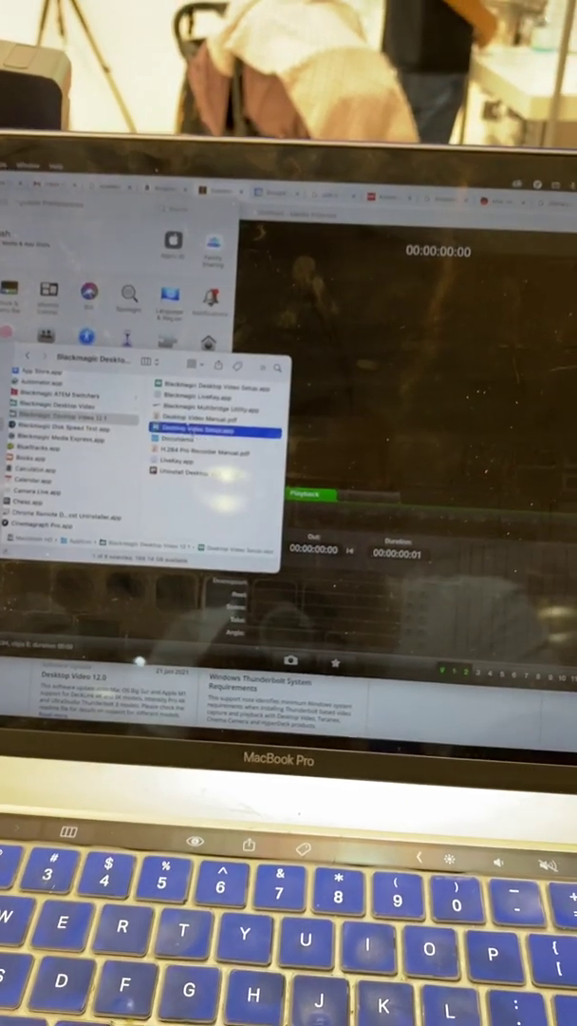
{"action": "double_click", "coordinate": [215, 430]}
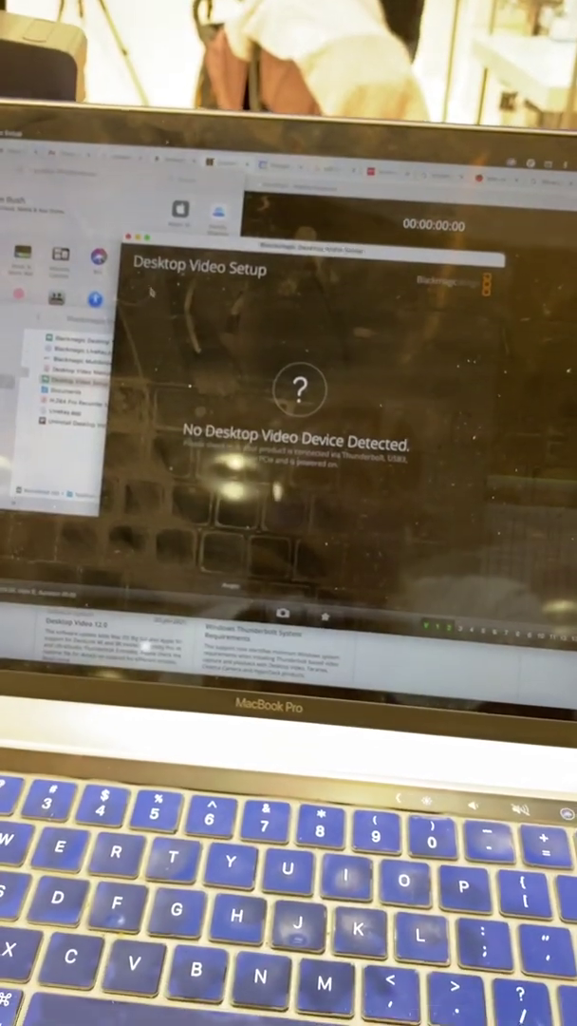
{"action": "key", "text": "super+q"}
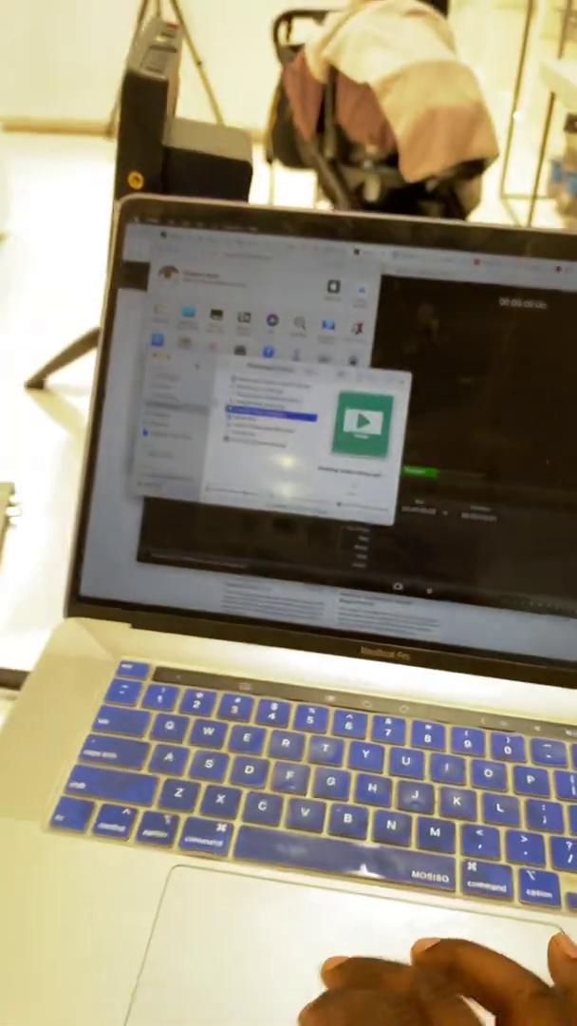